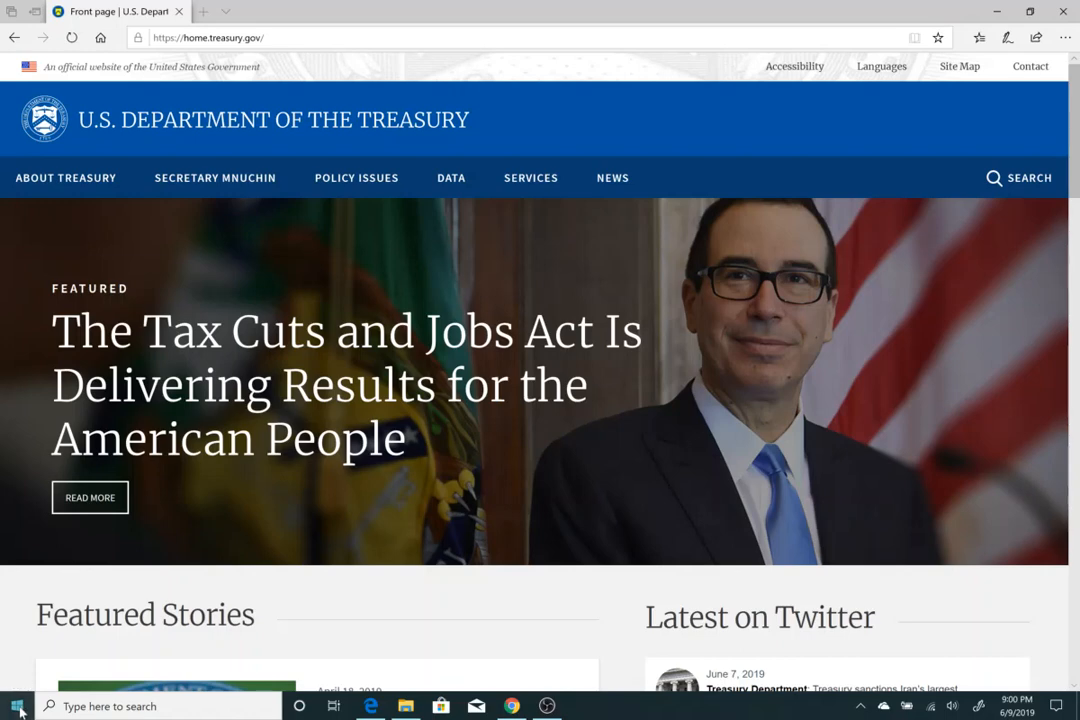
Launch Excel from the Start search and create a blank workbook.
click(19, 711)
text(exce)
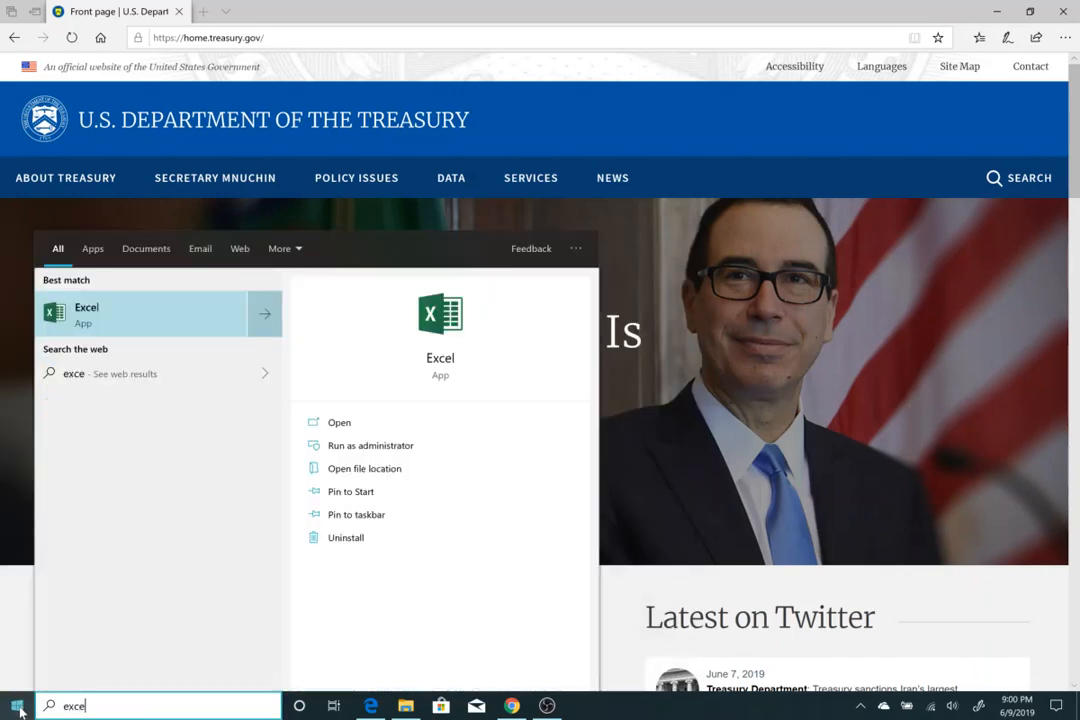
click(204, 330)
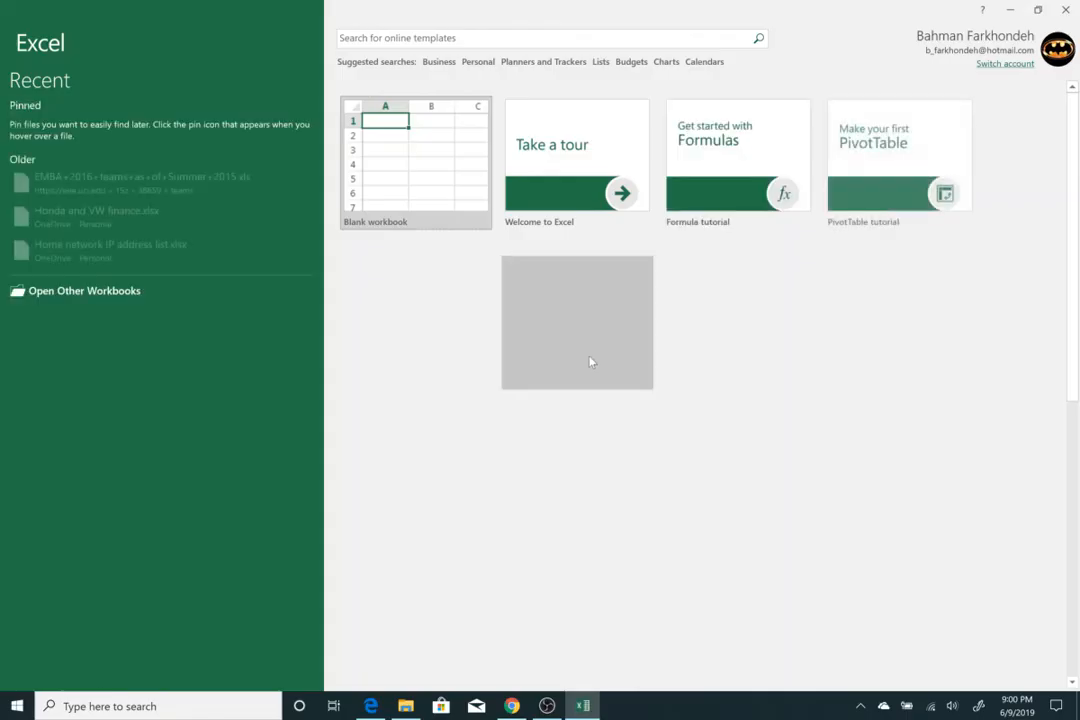
click(456, 189)
Switch to the browser and run a web search for treasury yields.
click(369, 710)
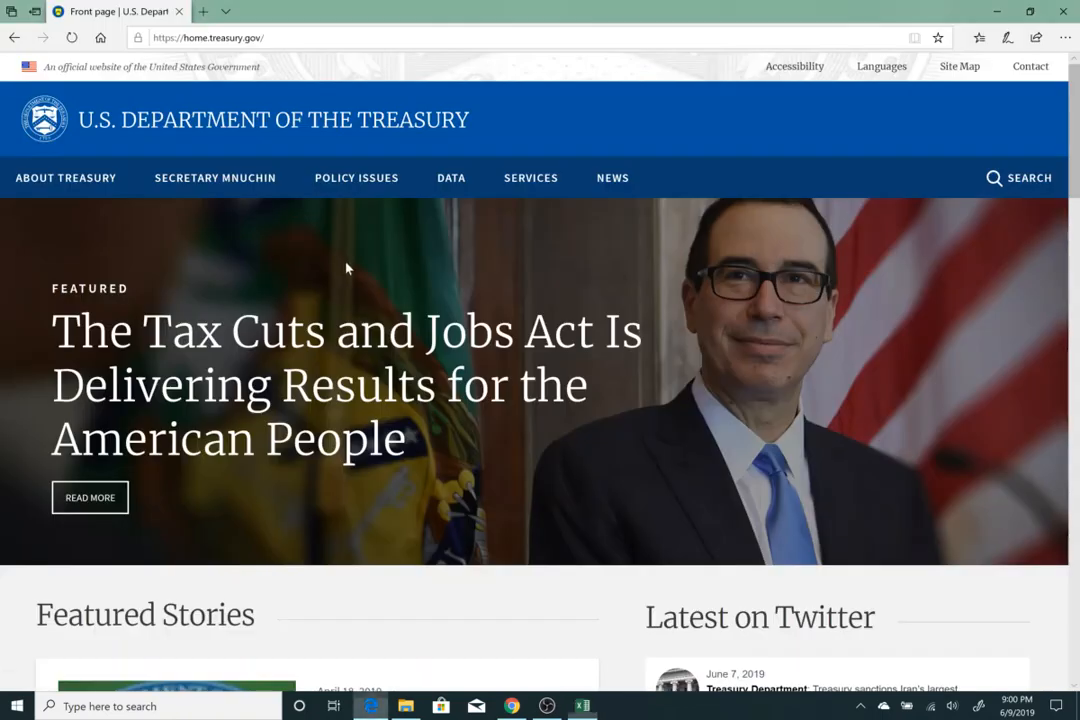
key(ctrl+l)
key(End)
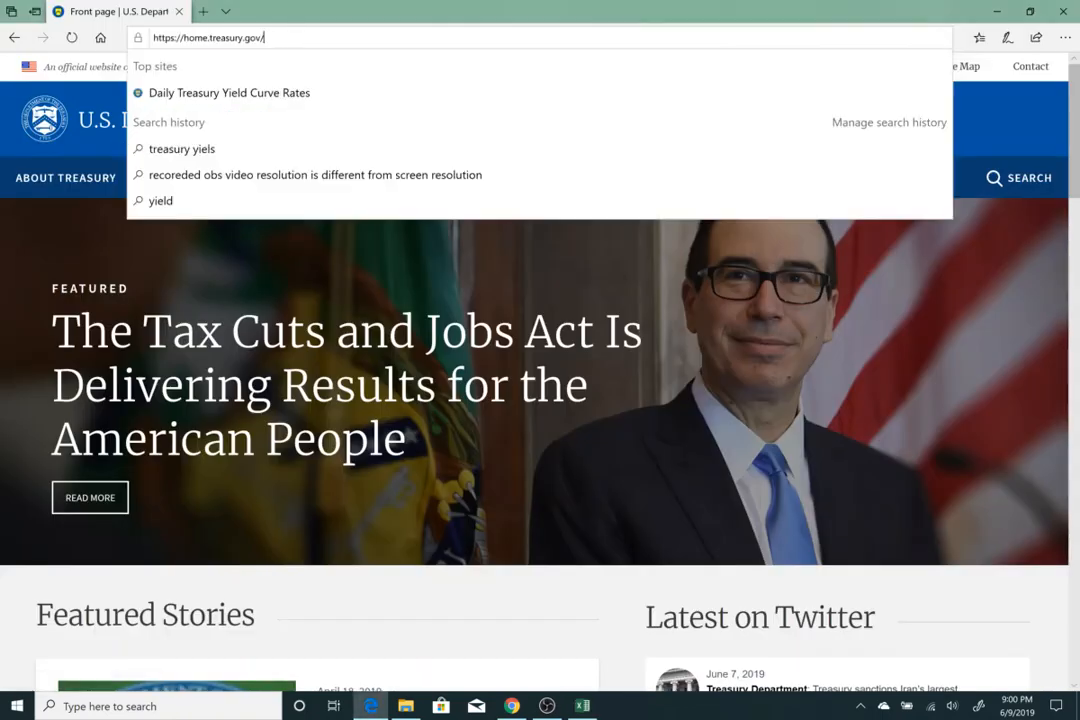
text(tre)
key(BackSpace)
key(BackSpace)
key(BackSpace)
key(BackSpace)
key(BackSpace)
key(BackSpace)
key(BackSpace)
key(BackSpace)
key(BackSpace)
key(BackSpace)
key(BackSpace)
key(BackSpace)
key(BackSpace)
key(BackSpace)
key(BackSpace)
key(BackSpace)
key(BackSpace)
key(BackSpace)
key(BackSpace)
key(BackSpace)
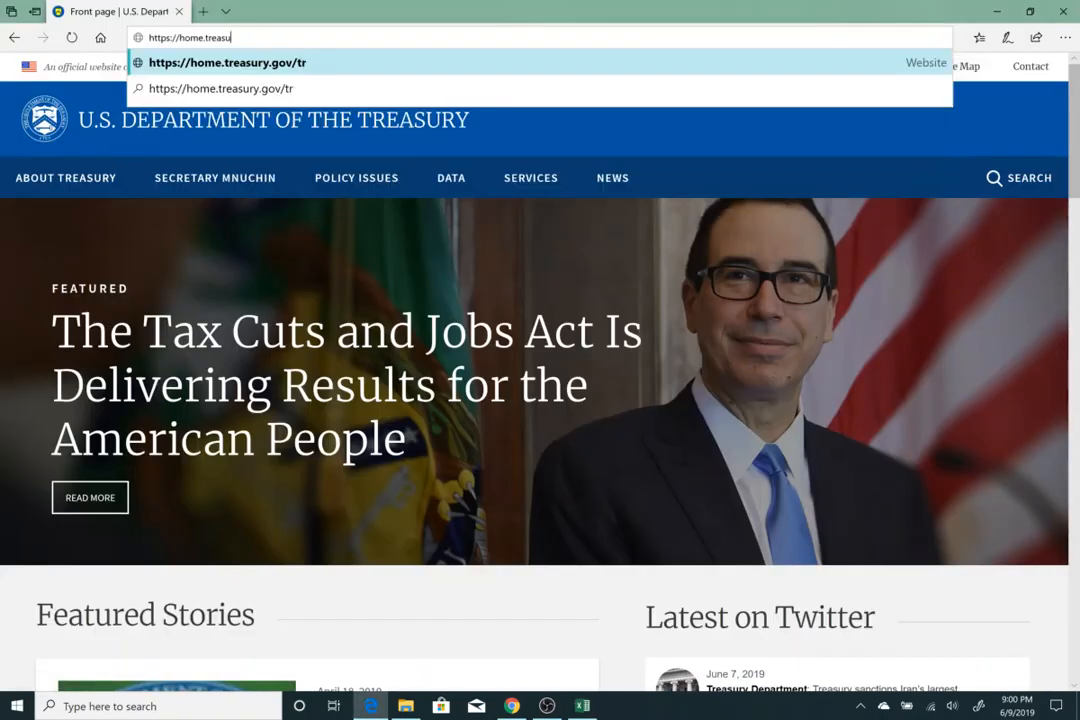
key(BackSpace)
key(BackSpace)
key(BackSpace)
text(trea)
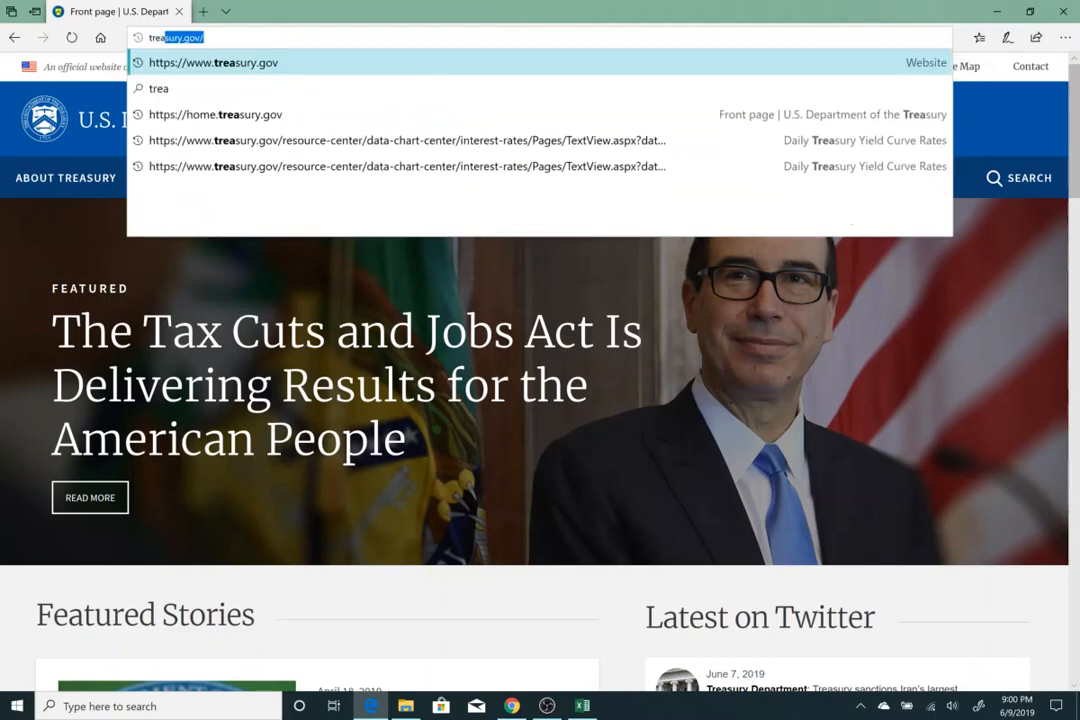
text(ssury yu)
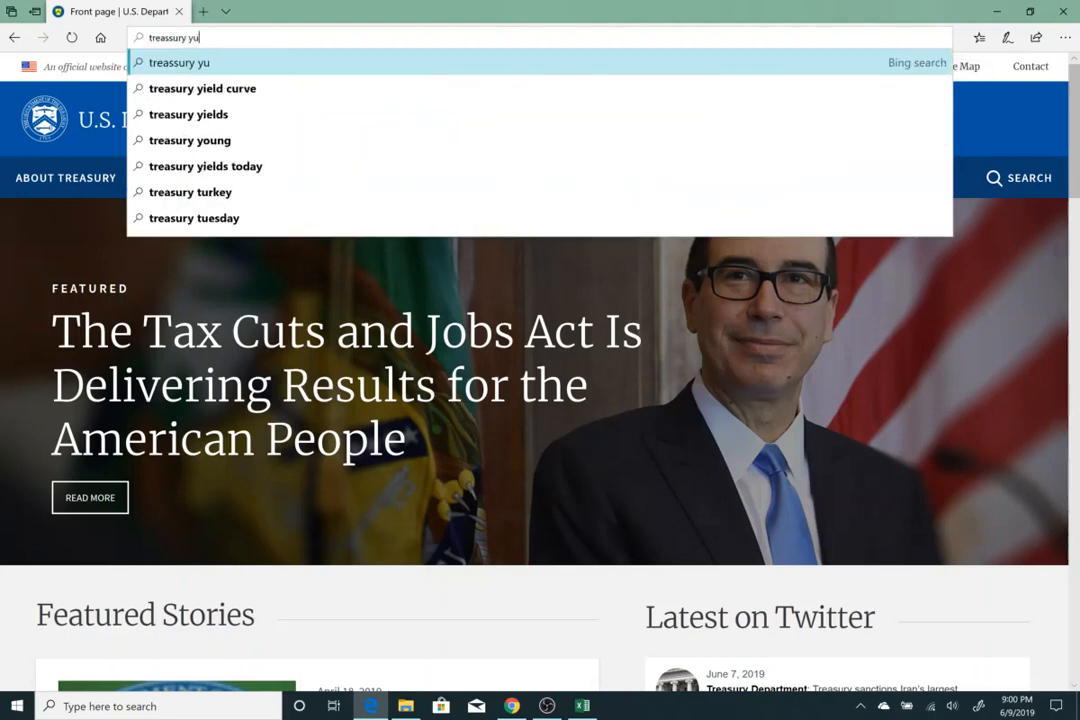
key(BackSpace)
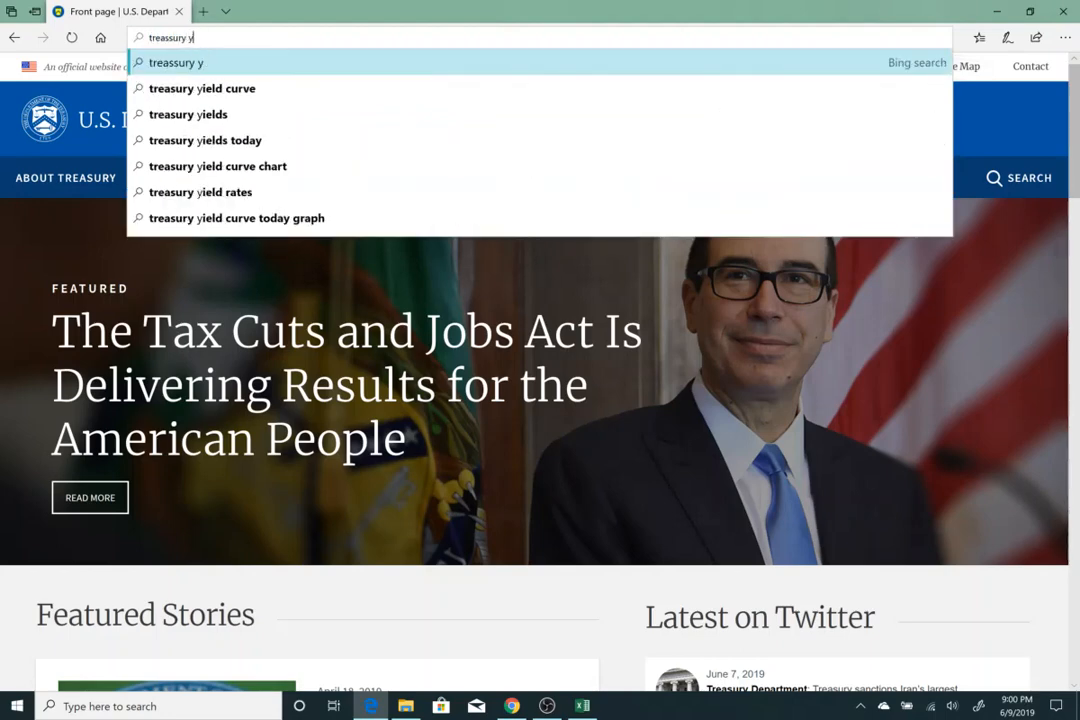
text(ie)
key(Down)
key(Down)
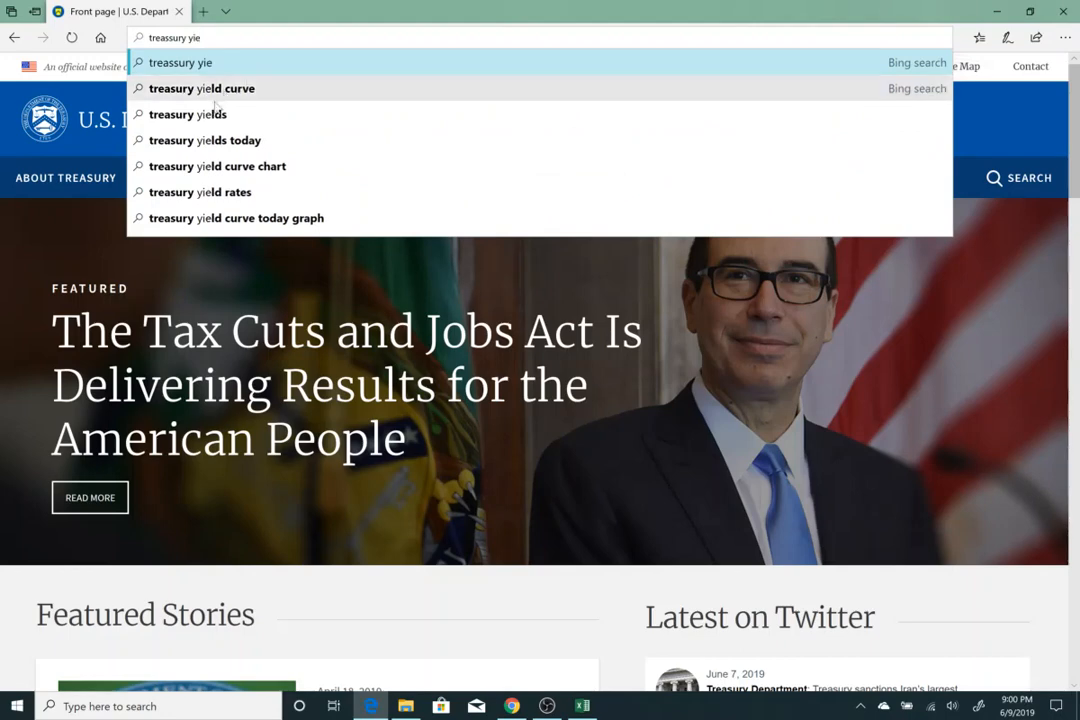
key(Return)
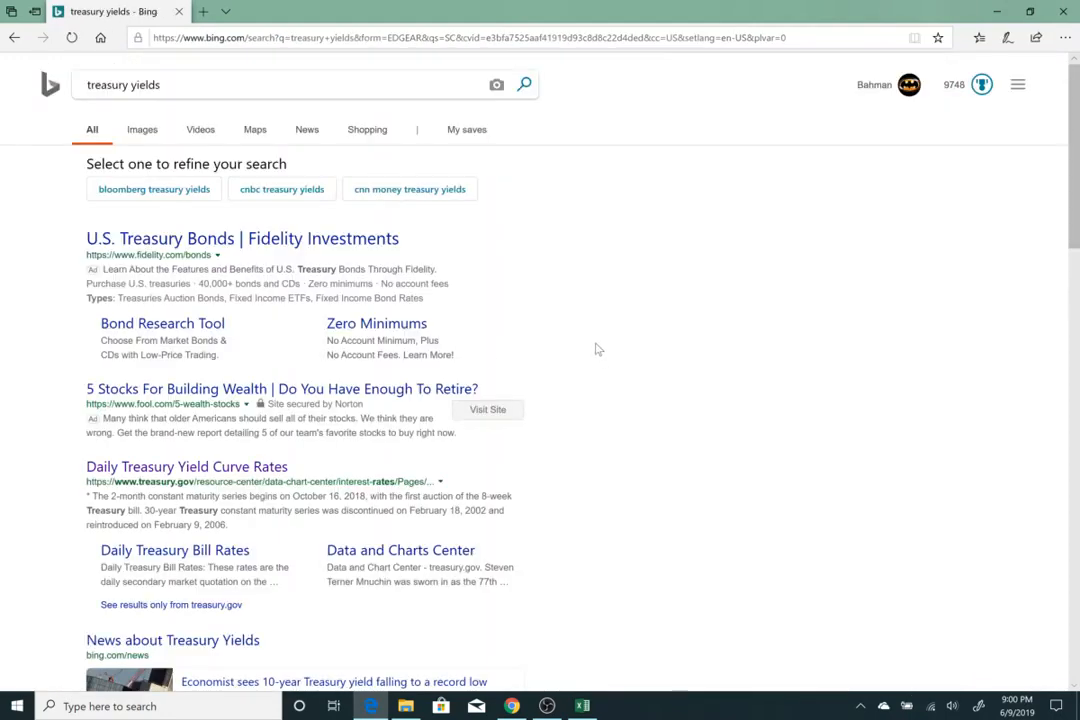
Open the Daily Treasury Yield Curve Rates result on treasury.gov.
scroll(598, 349, down, 2)
click(133, 375)
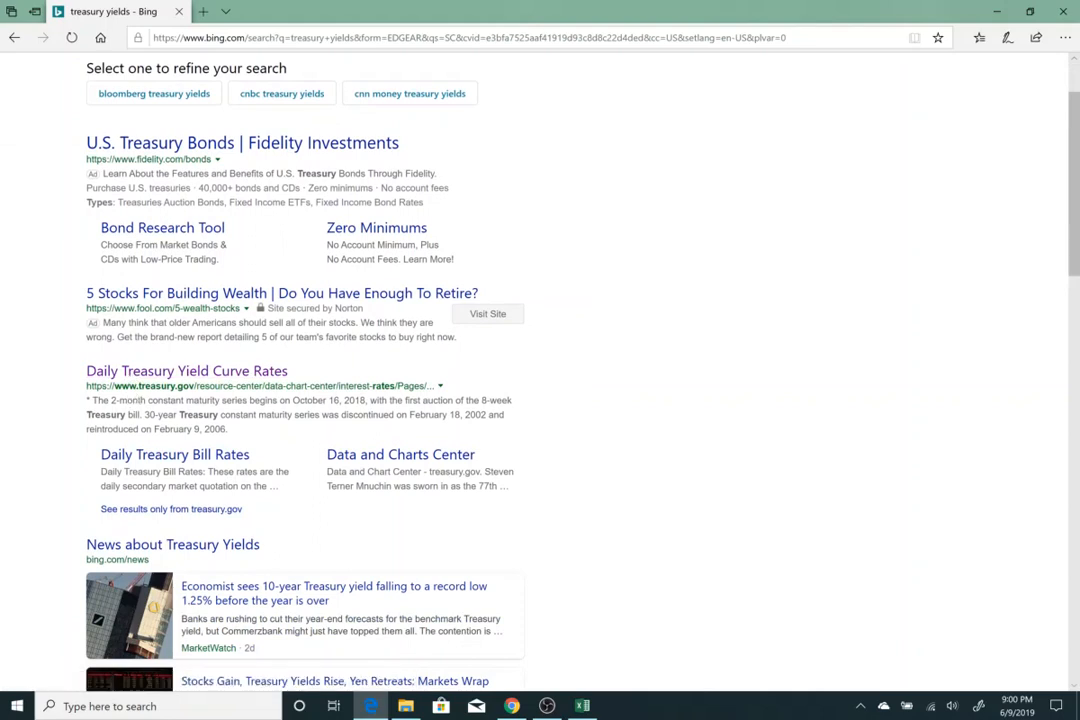
click(188, 376)
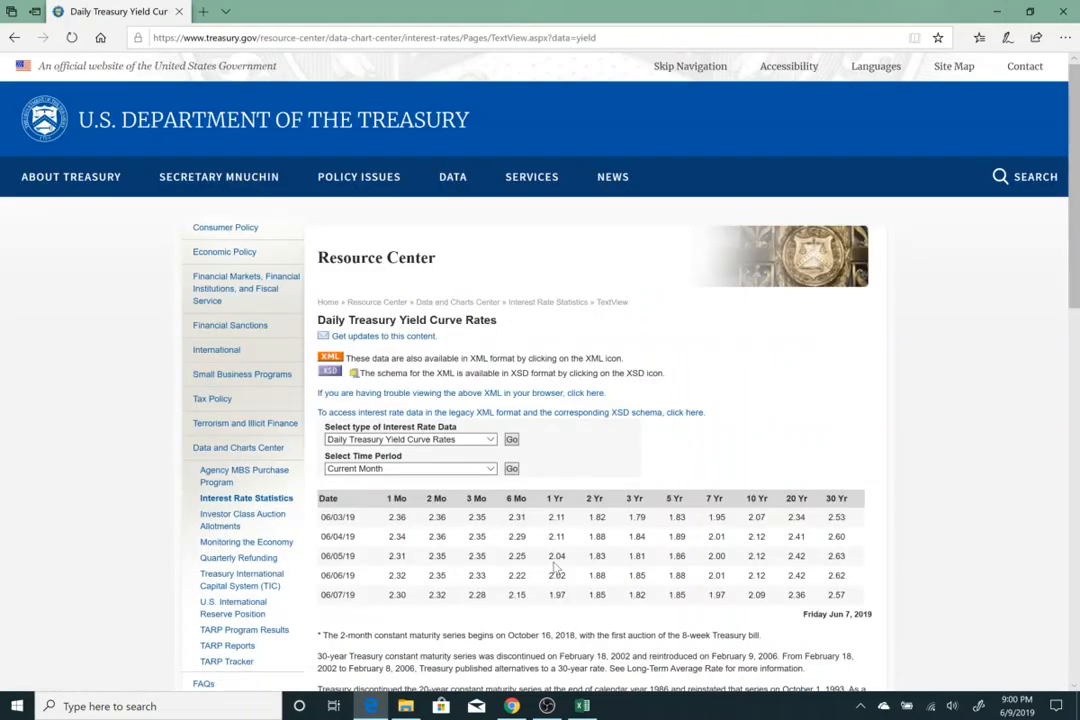
Set the time period to 2019 and show that year's daily yield curve rates.
click(492, 469)
click(368, 373)
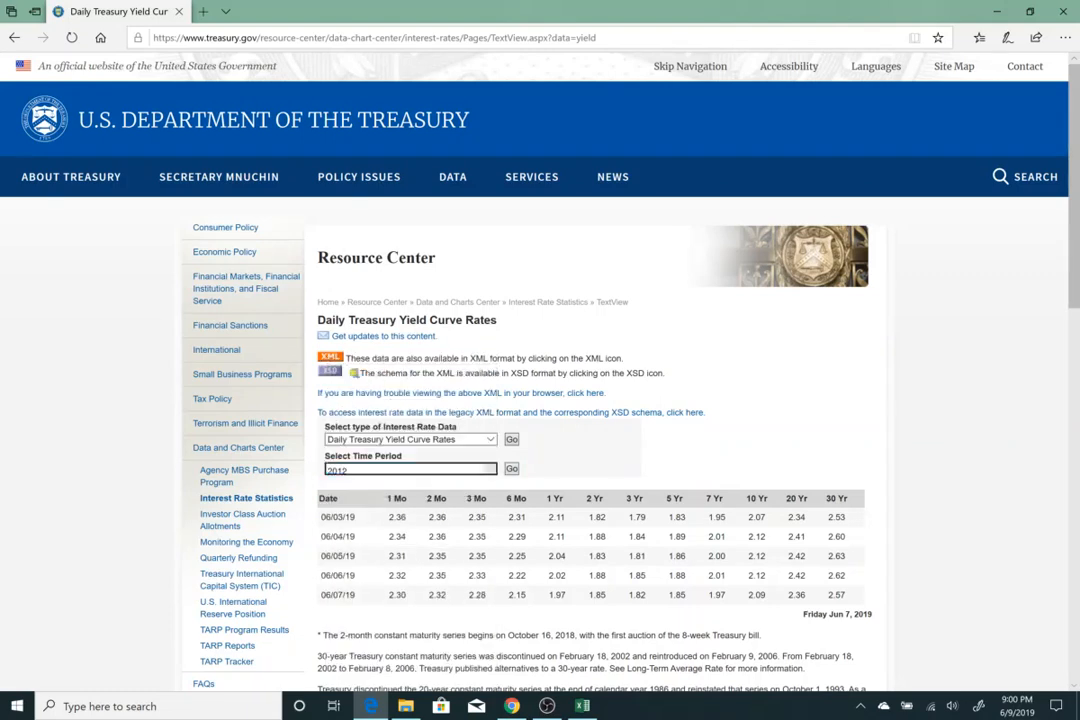
click(511, 469)
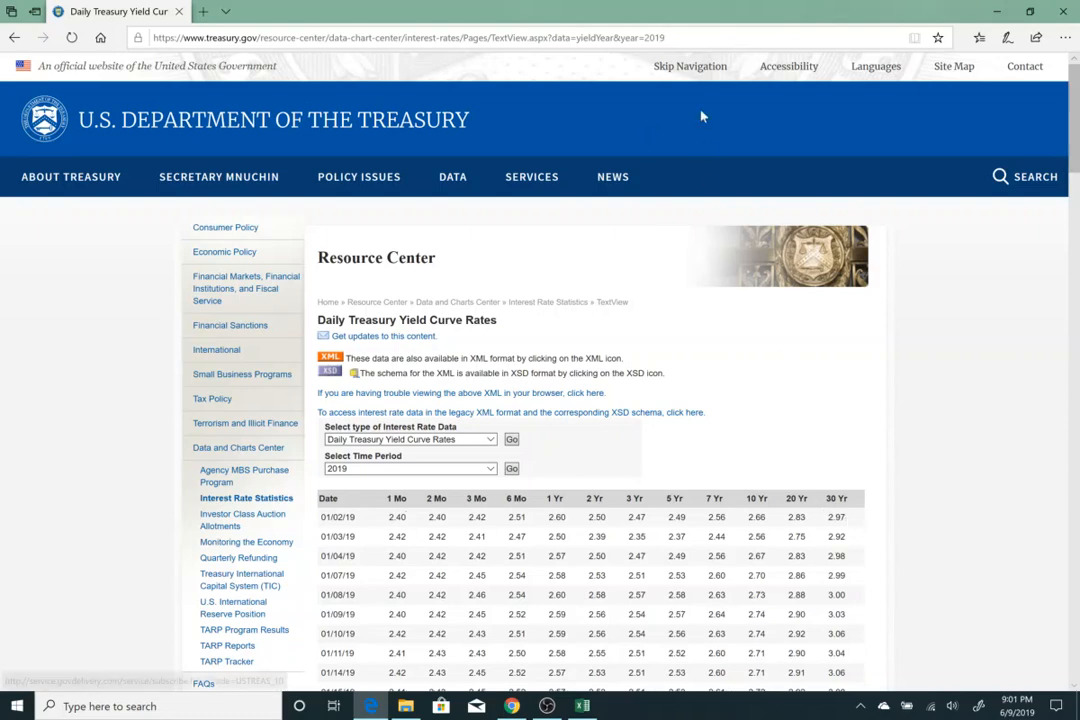
Copy the 2019 rates page URL and switch back to the Excel workbook.
click(692, 38)
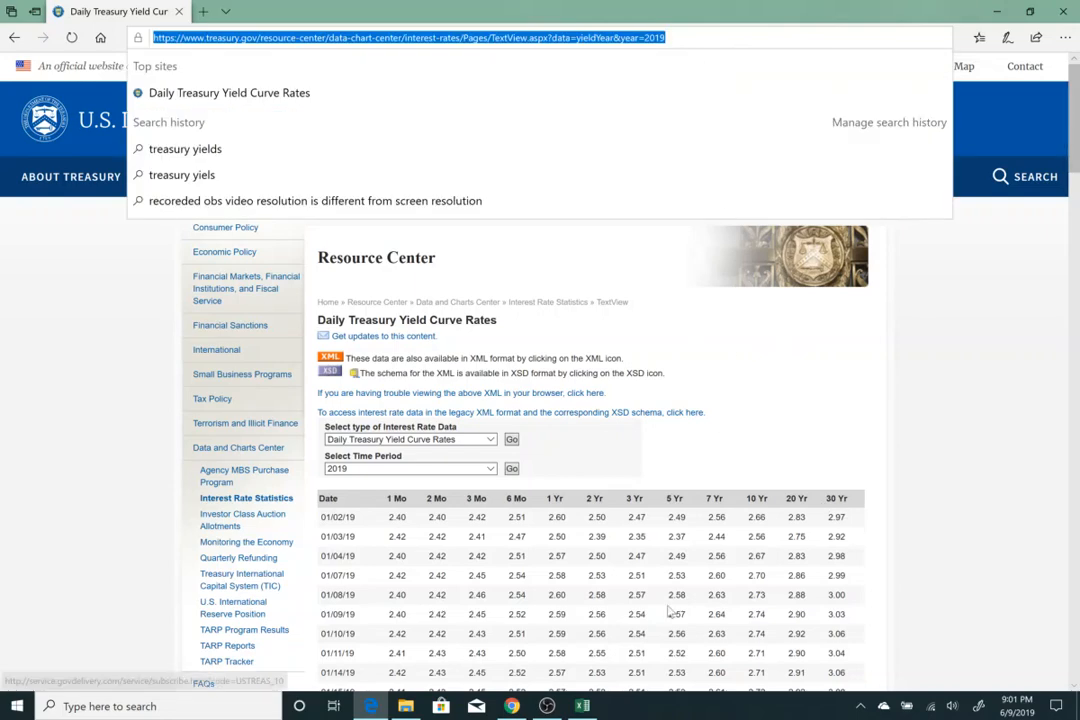
click(587, 706)
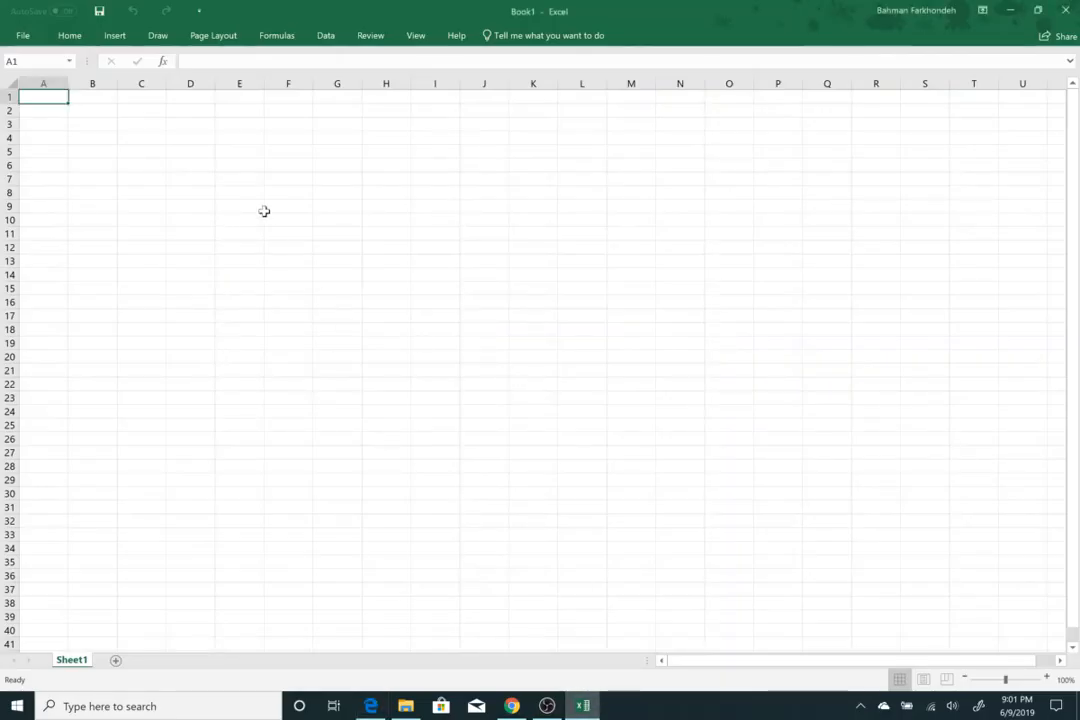
Start a From Web data import and paste the treasury 2019 rates URL as its address.
click(326, 38)
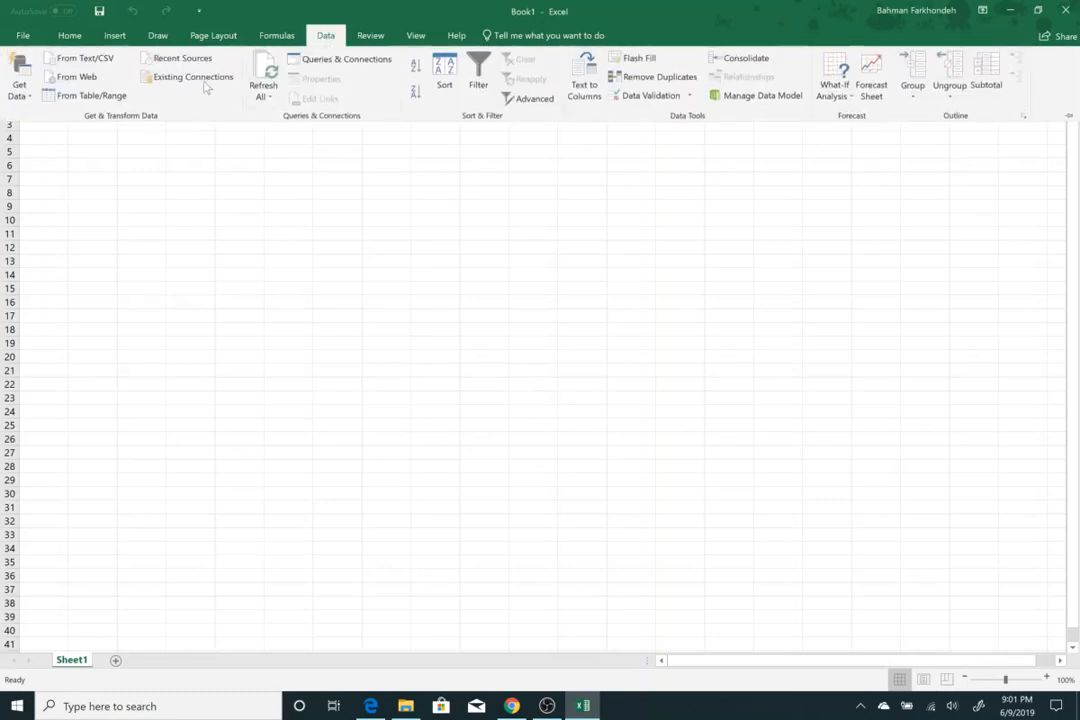
click(17, 95)
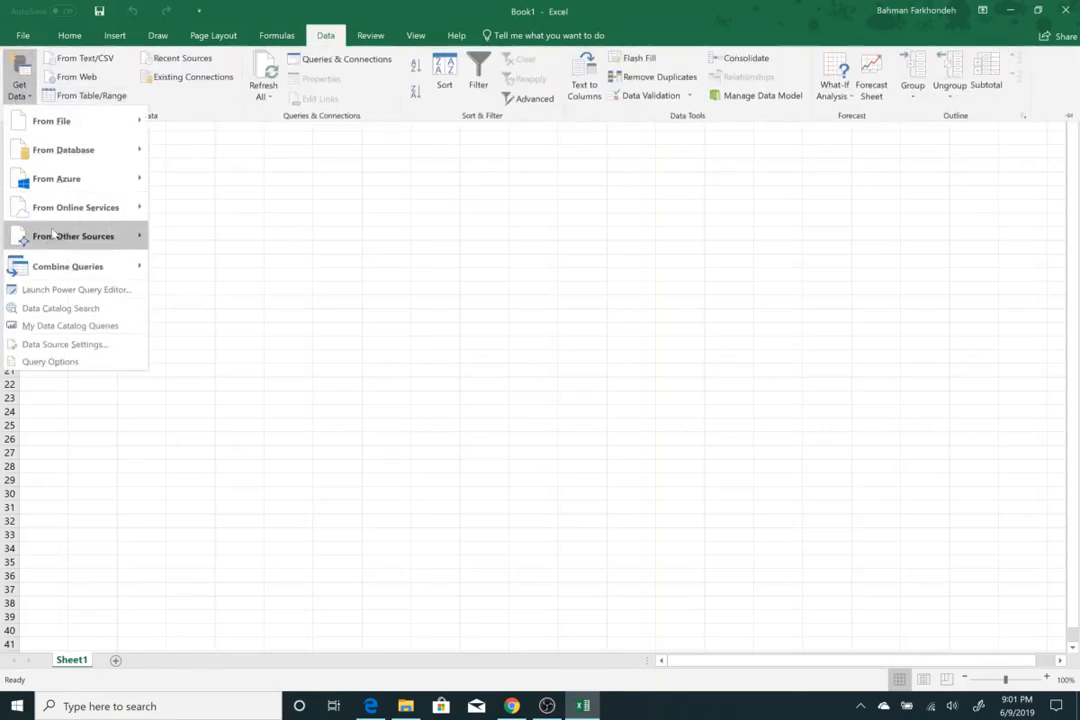
mouse_move(52, 236)
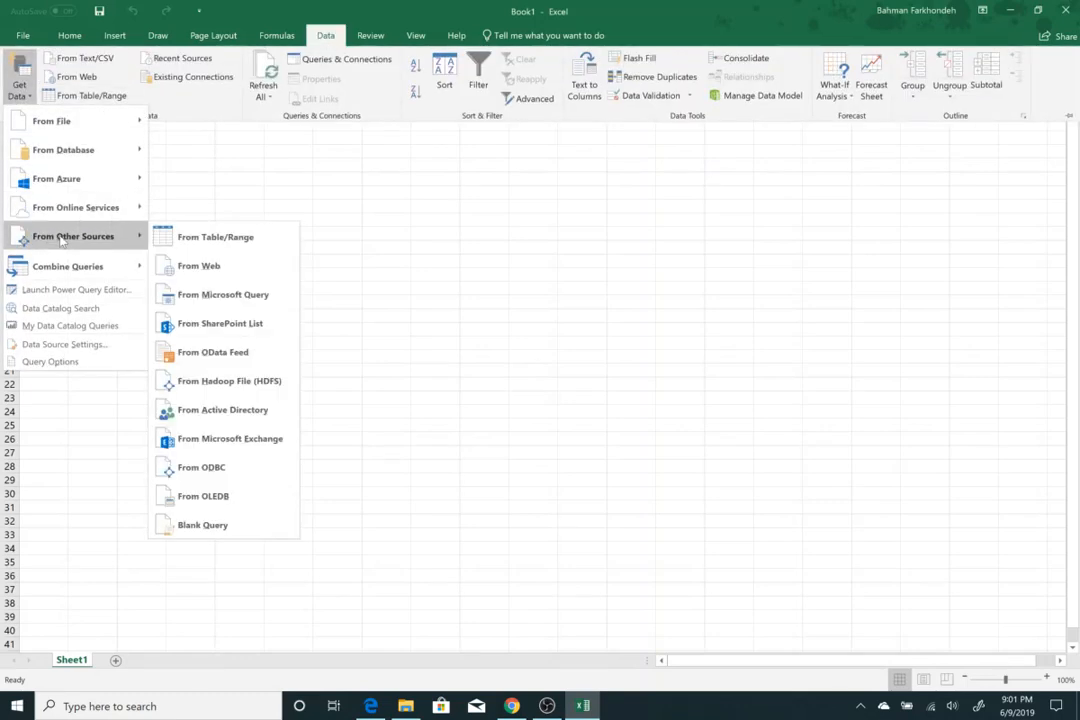
click(198, 268)
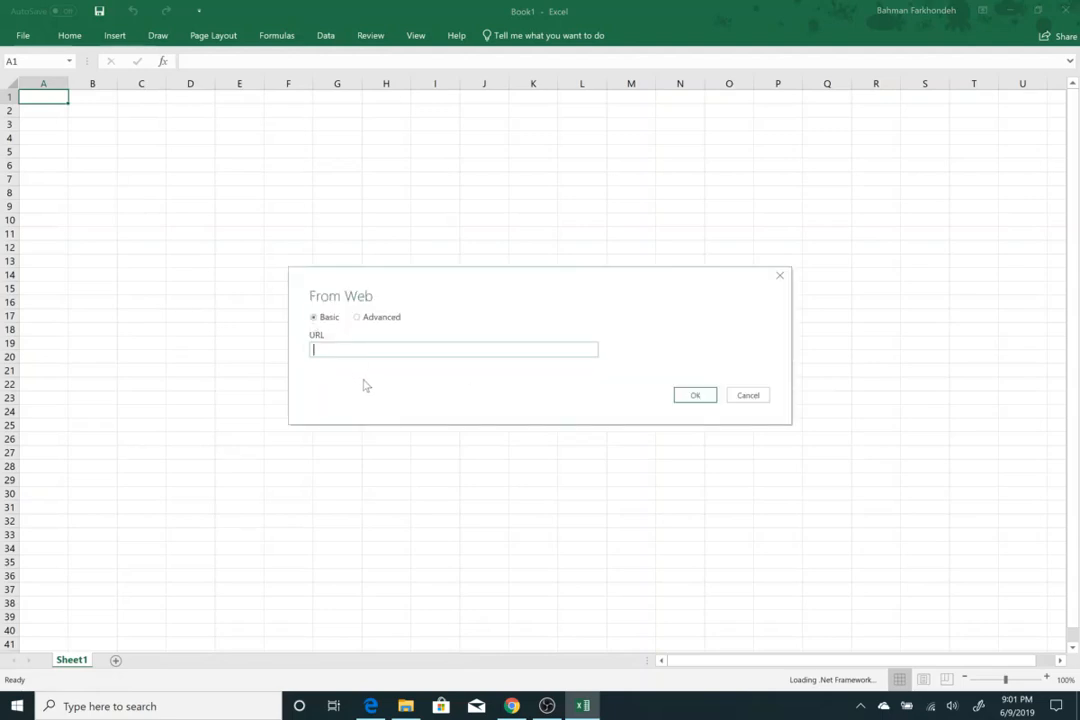
text(hart-center/interest-rates/Pages/TextView.aspx?data=yieldYear&year=2019)
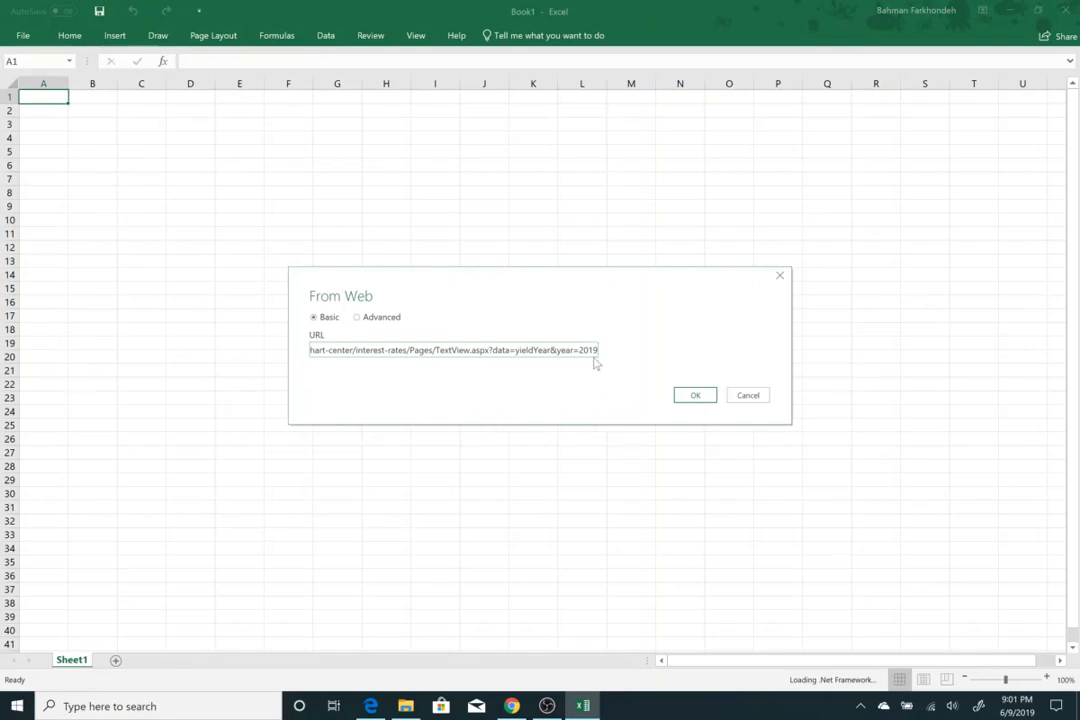
click(695, 397)
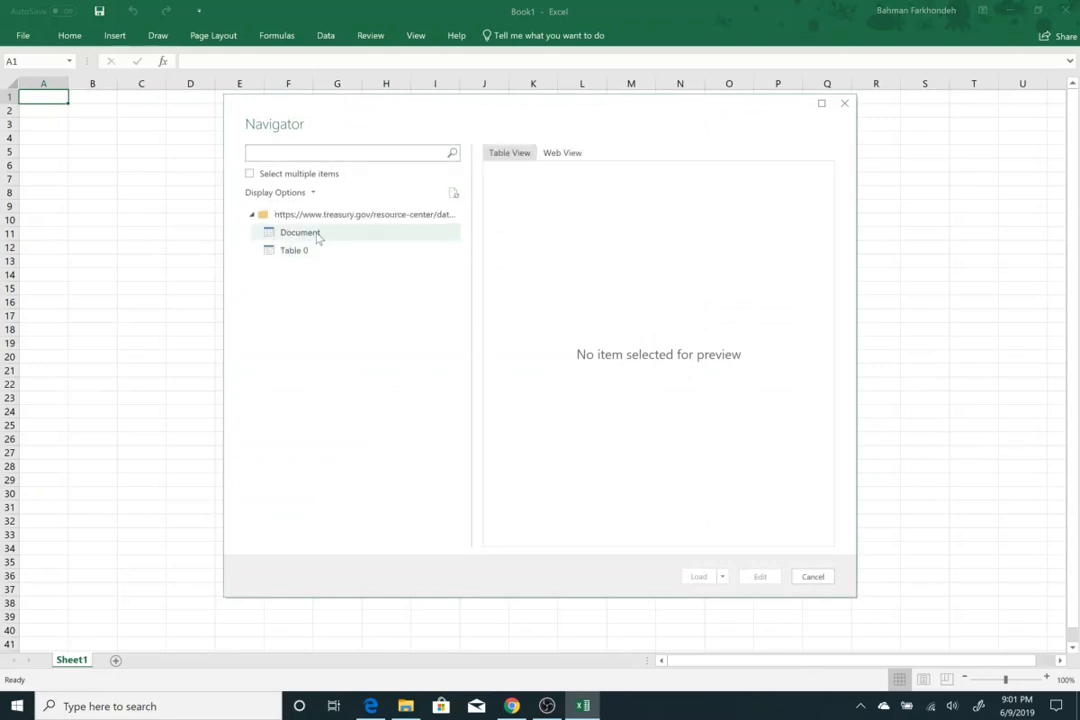
Preview Table 0 in the Navigator and load it into the workbook.
click(300, 252)
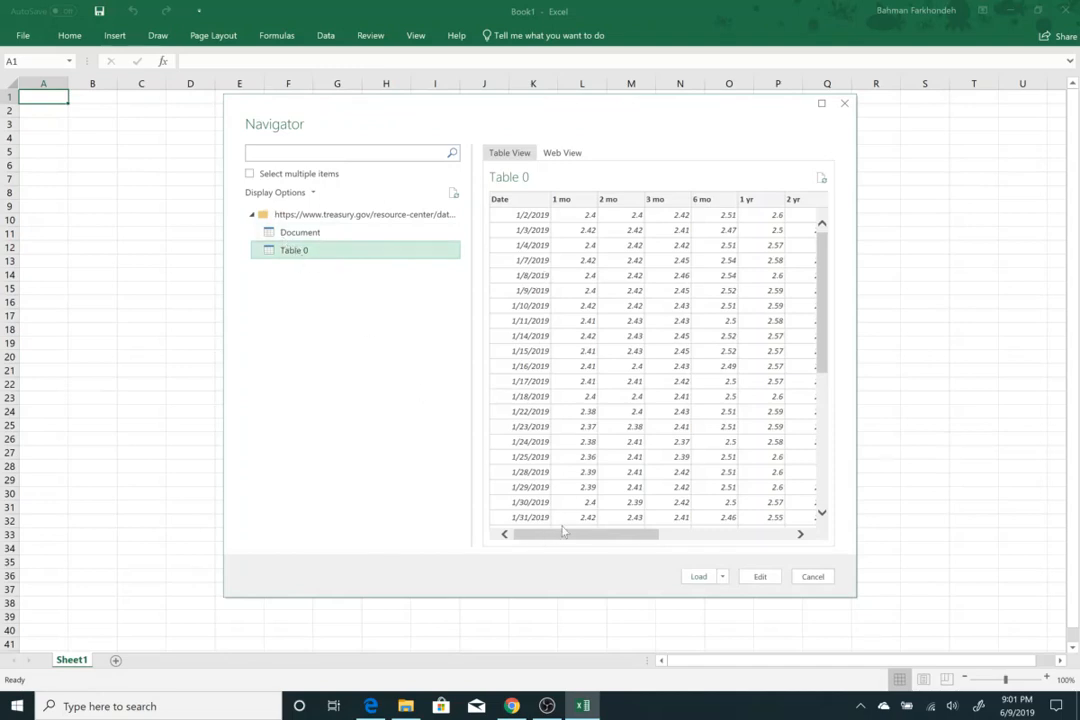
mouse_move(566, 534)
mouse_down()
mouse_move(748, 533)
mouse_move(550, 545)
mouse_up()
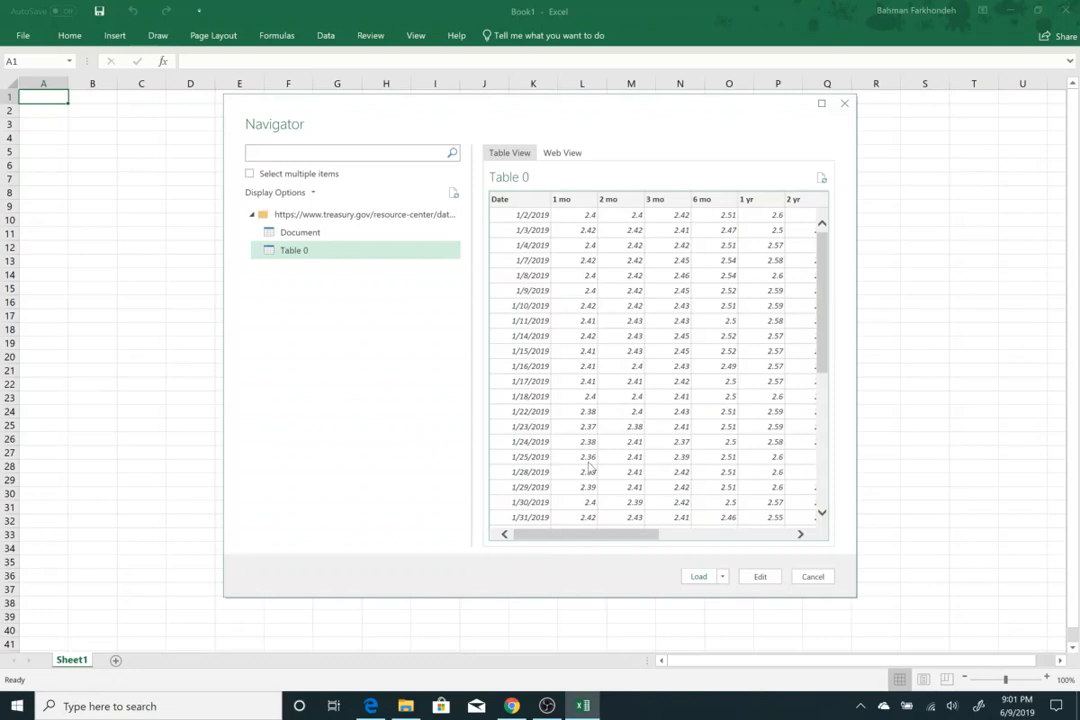
click(698, 576)
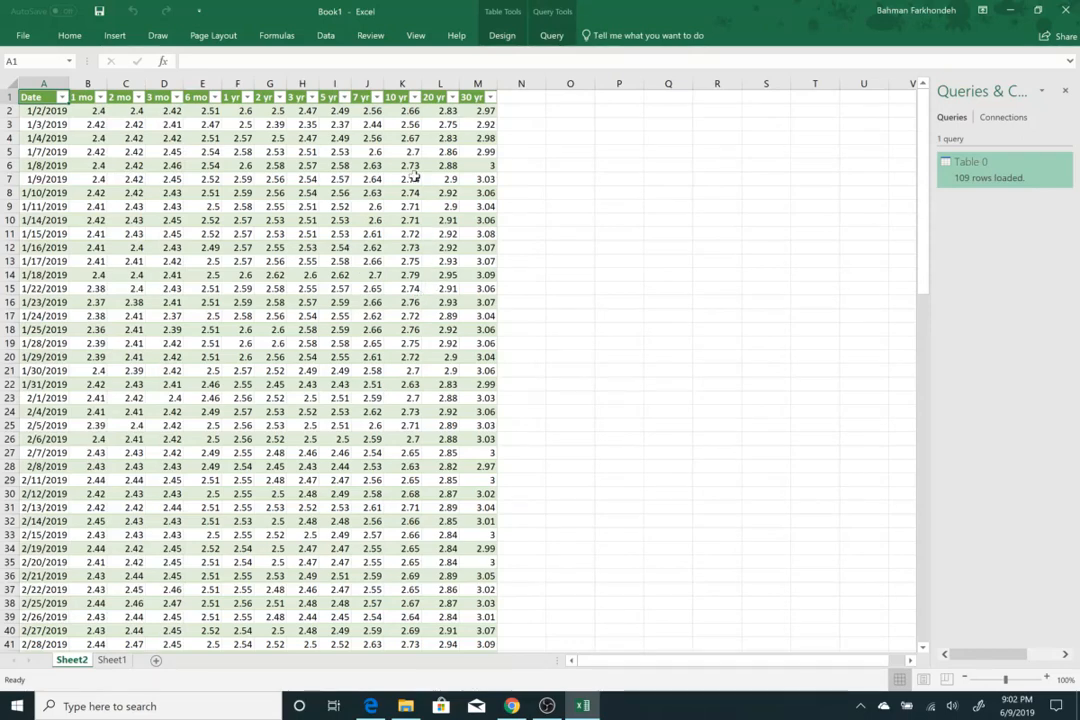
Select the Date, 3 mo, 1 yr, 5 yr and 10 yr columns of the imported table.
drag(40, 97, 50, 632)
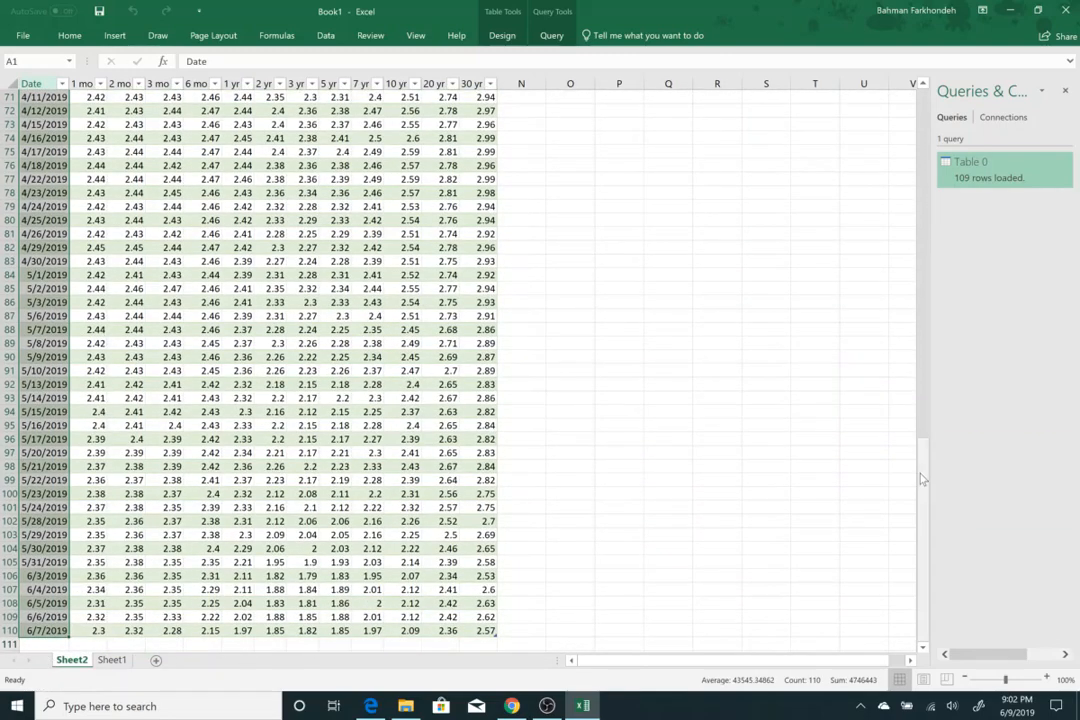
drag(923, 476, 792, 110)
drag(160, 97, 172, 567)
drag(197, 655, 170, 585)
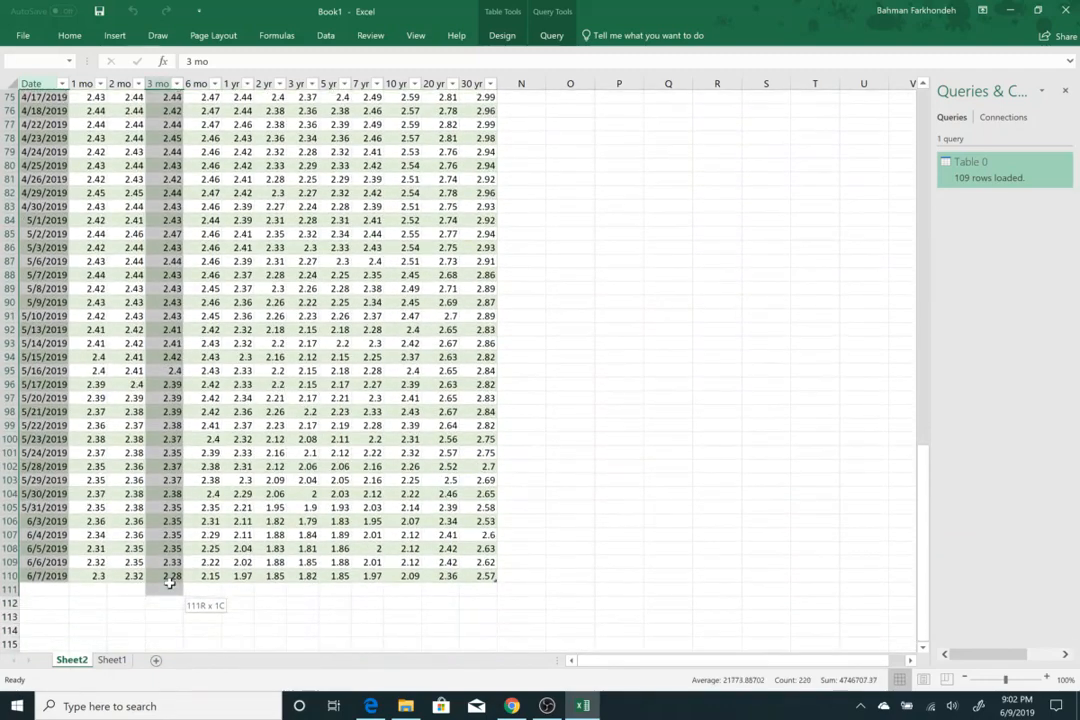
drag(923, 555, 926, 100)
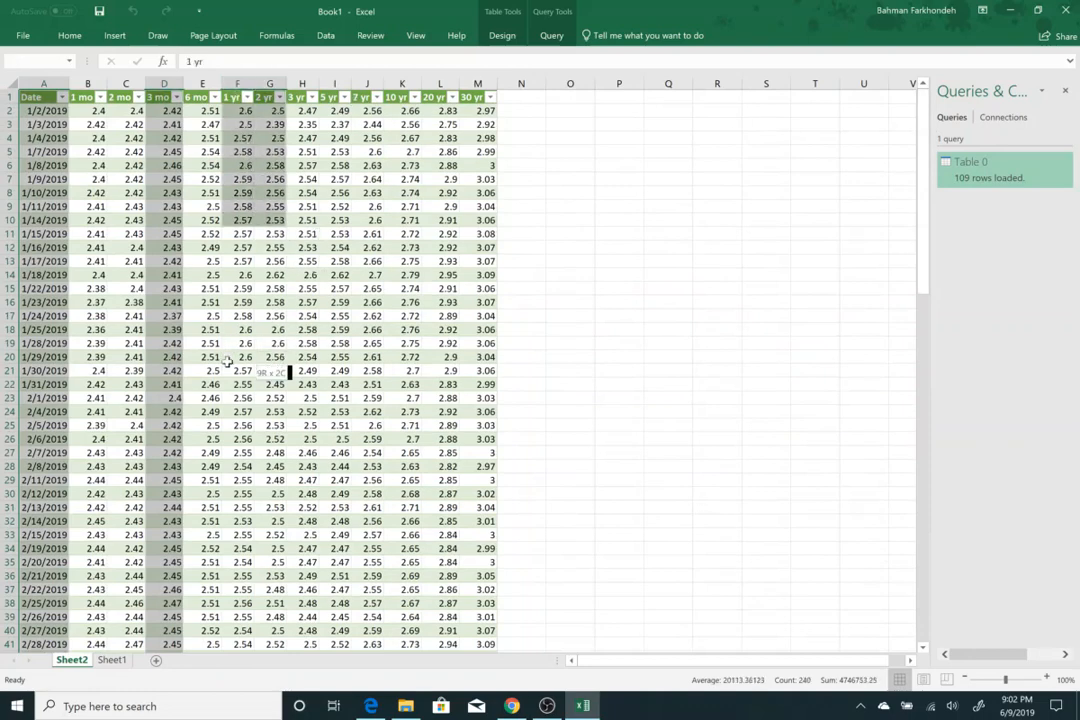
drag(228, 361, 235, 617)
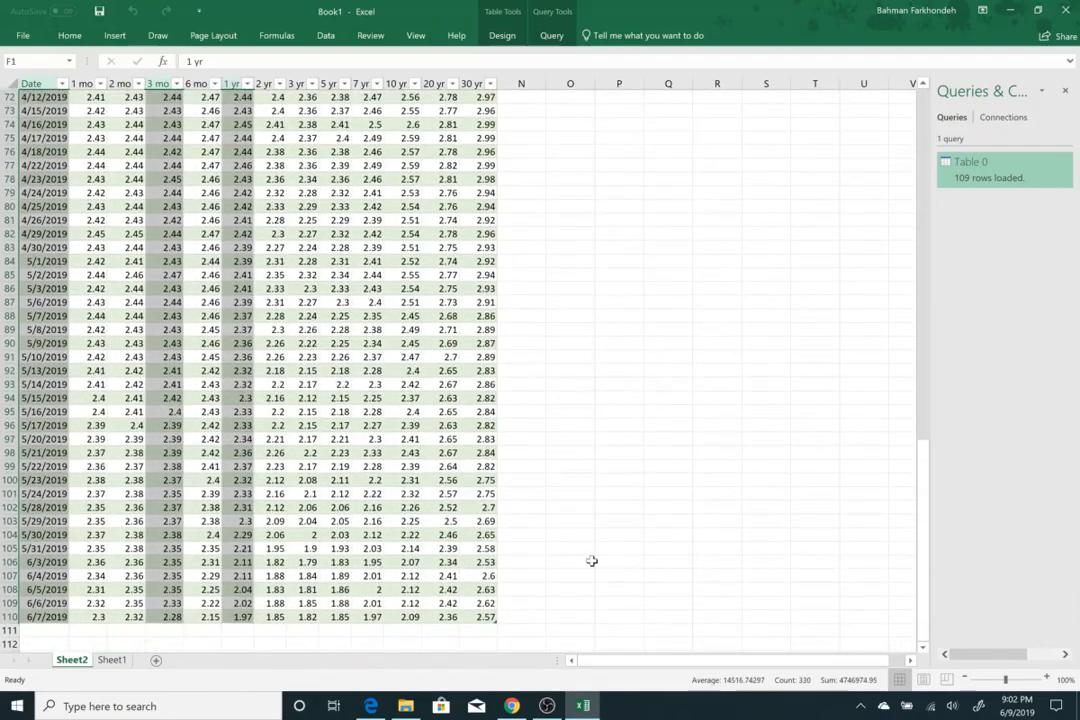
drag(924, 510, 780, 115)
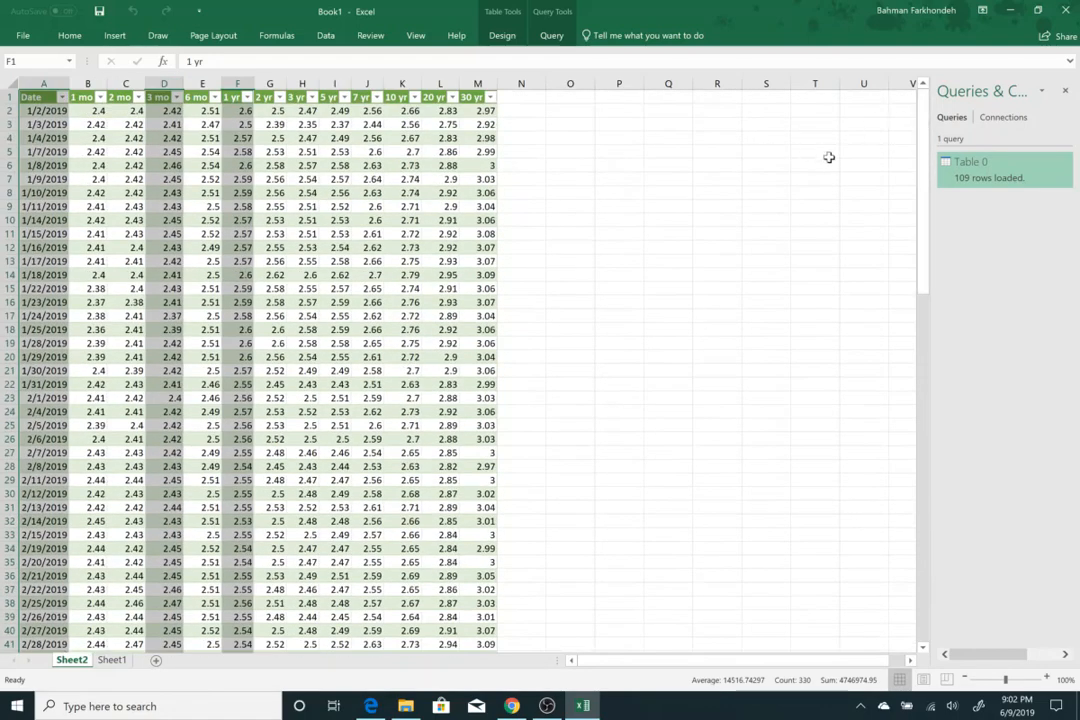
drag(330, 97, 353, 592)
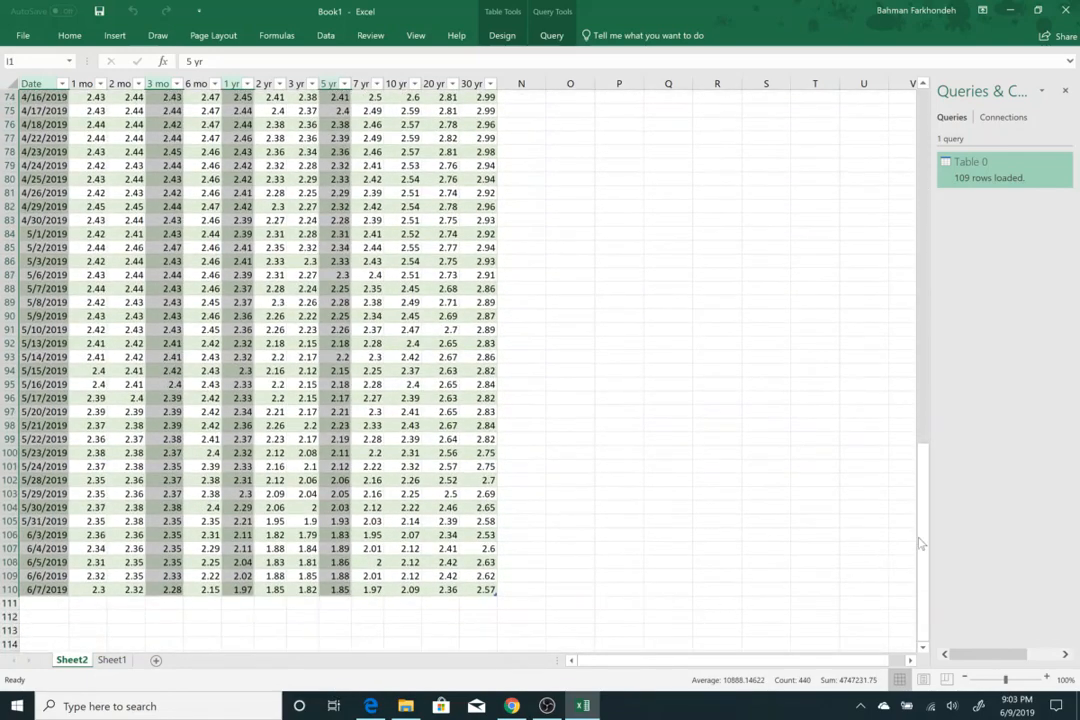
drag(923, 522, 923, 522)
drag(926, 344, 926, 125)
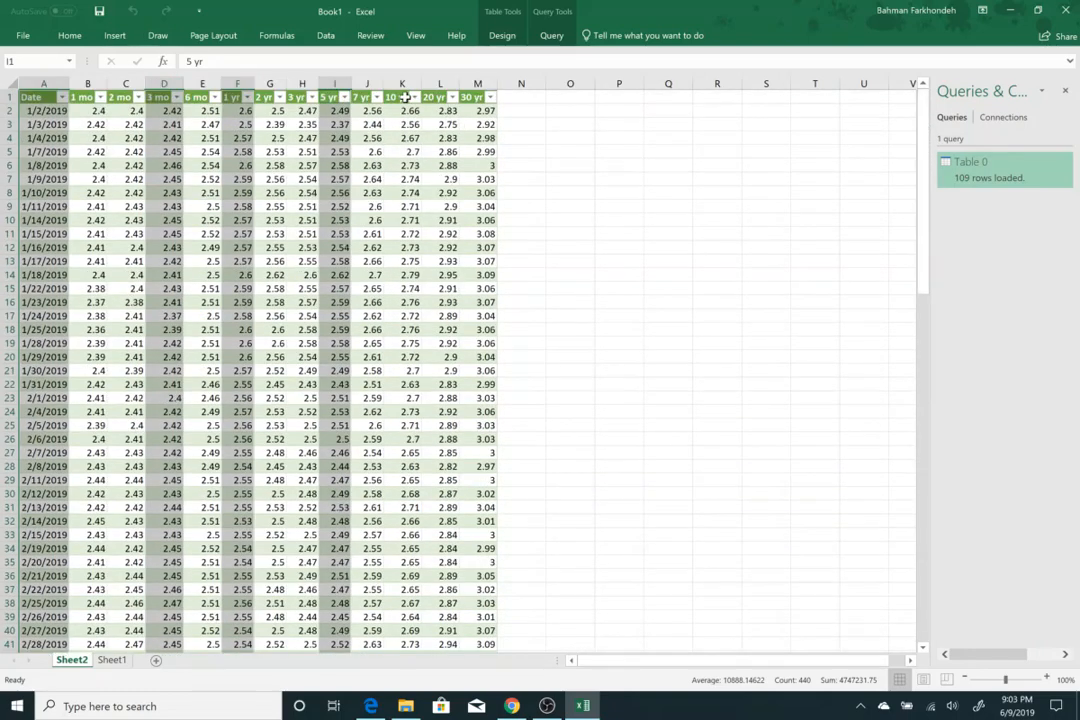
drag(403, 97, 407, 519)
drag(922, 530, 938, 92)
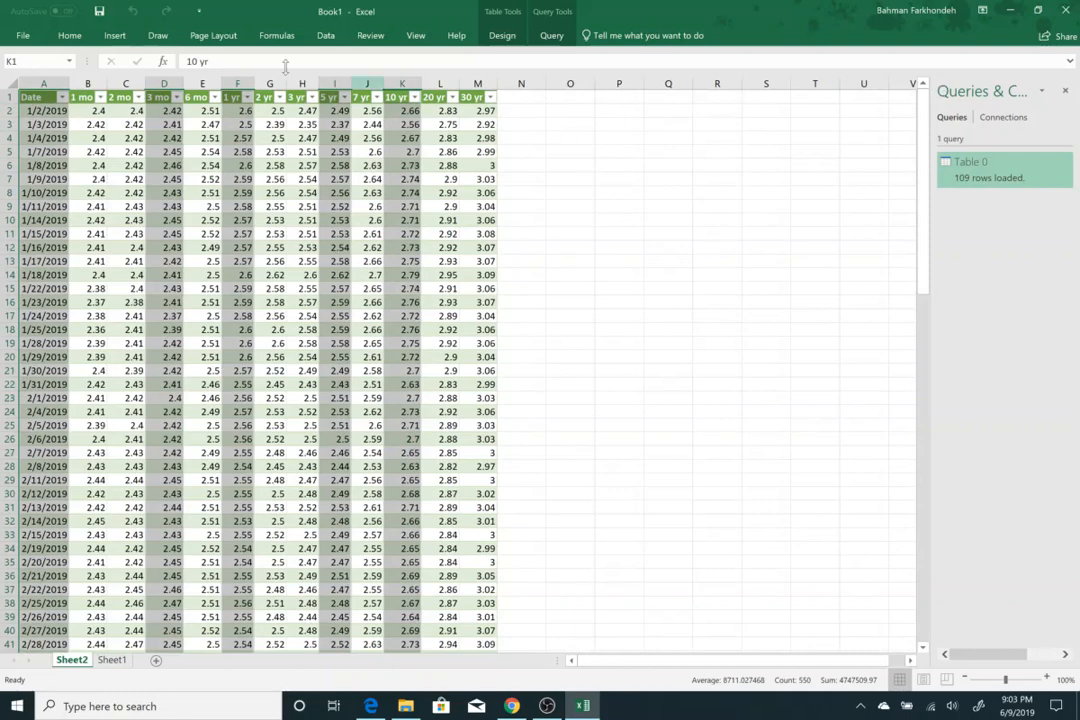
Insert a line chart of the selected columns and move it up over the table near the top rows.
click(112, 36)
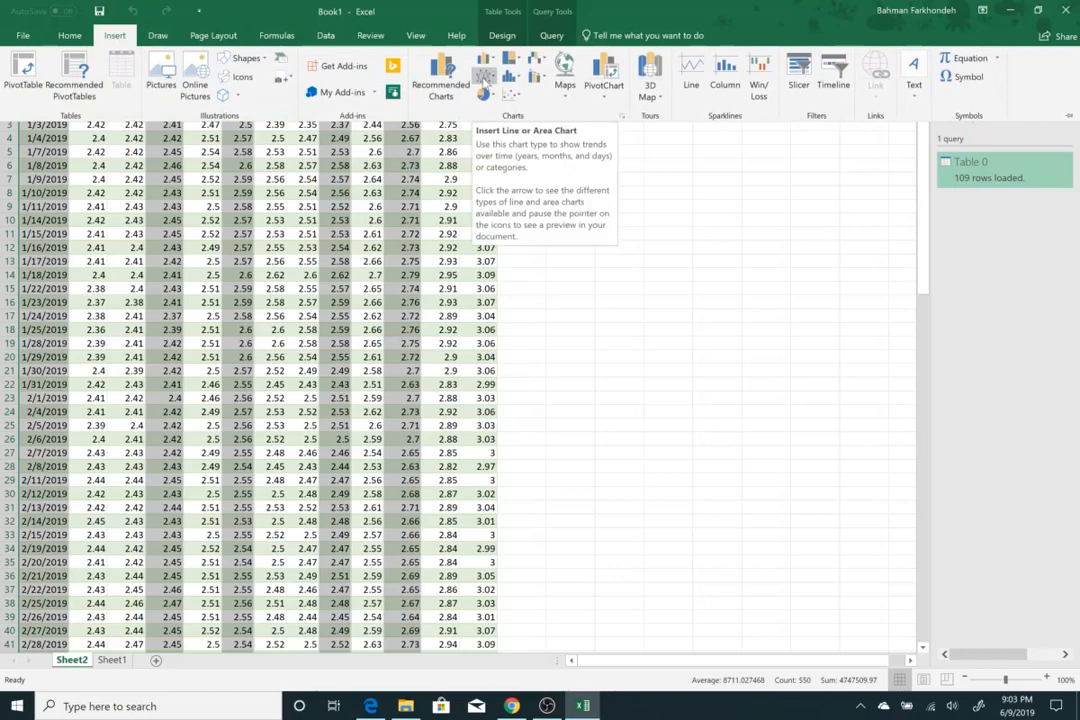
click(493, 87)
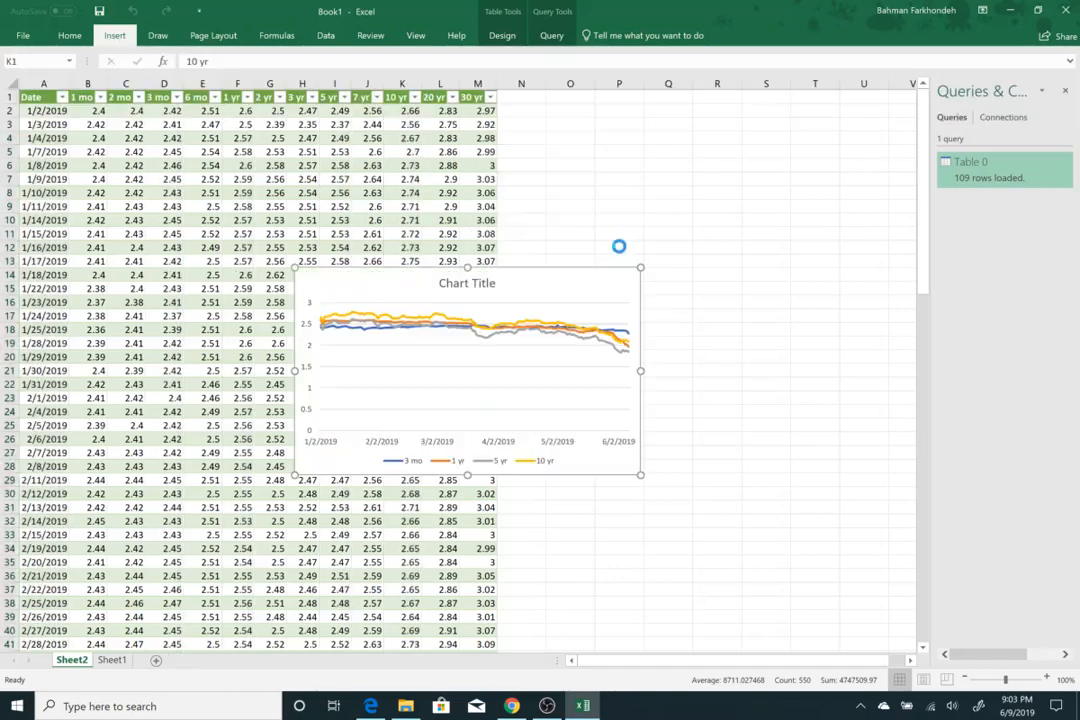
click(493, 116)
drag(535, 266, 521, 137)
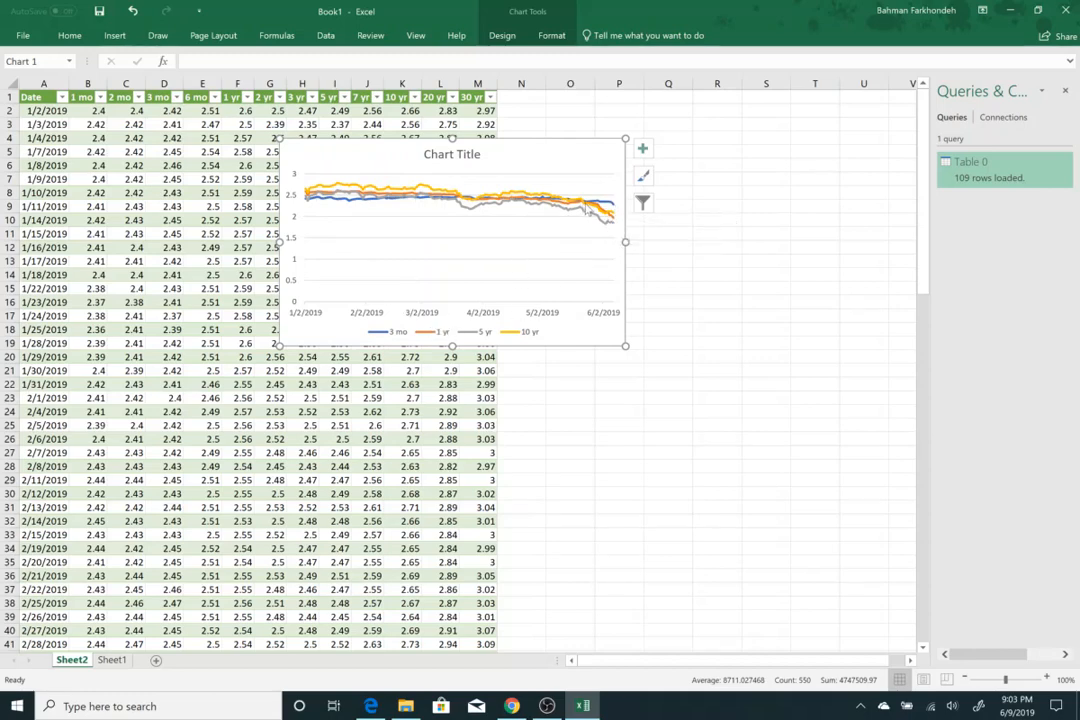
mouse_move(590, 212)
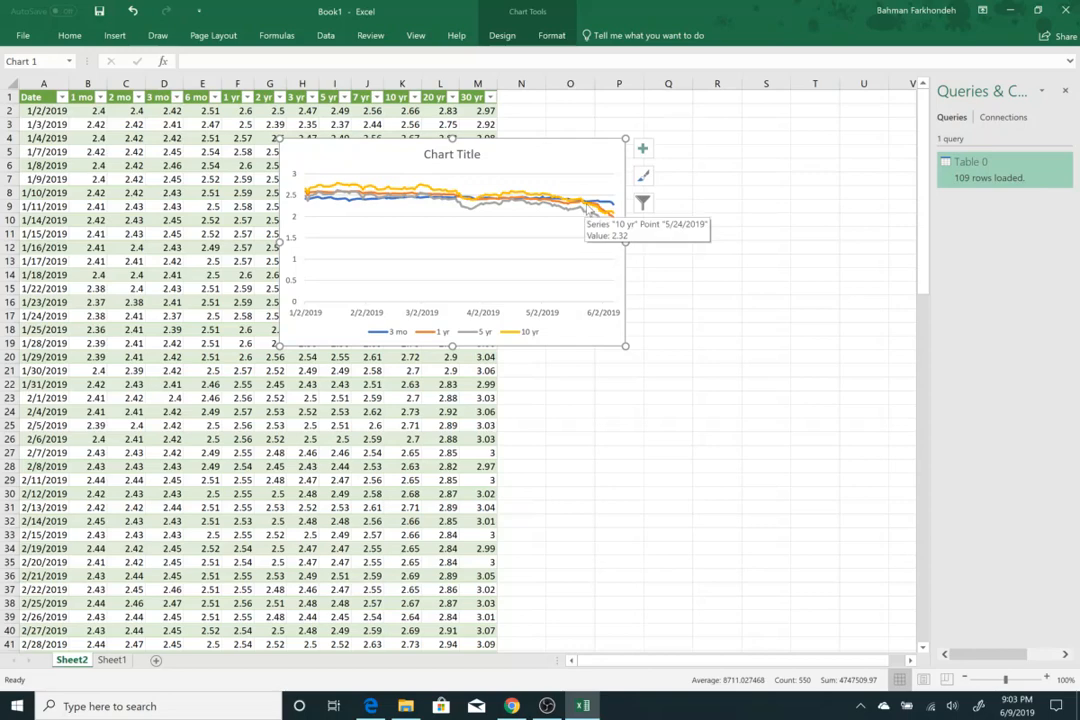